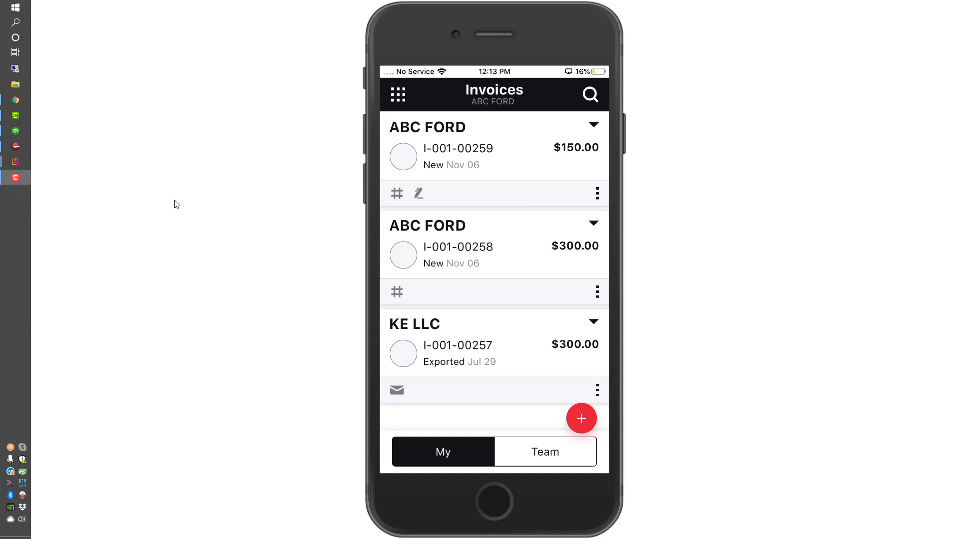
# Step: Maximize QuickBooks with an enlarged Home page, then return to the ReconPro web invoice list
pyautogui.click(21, 135)
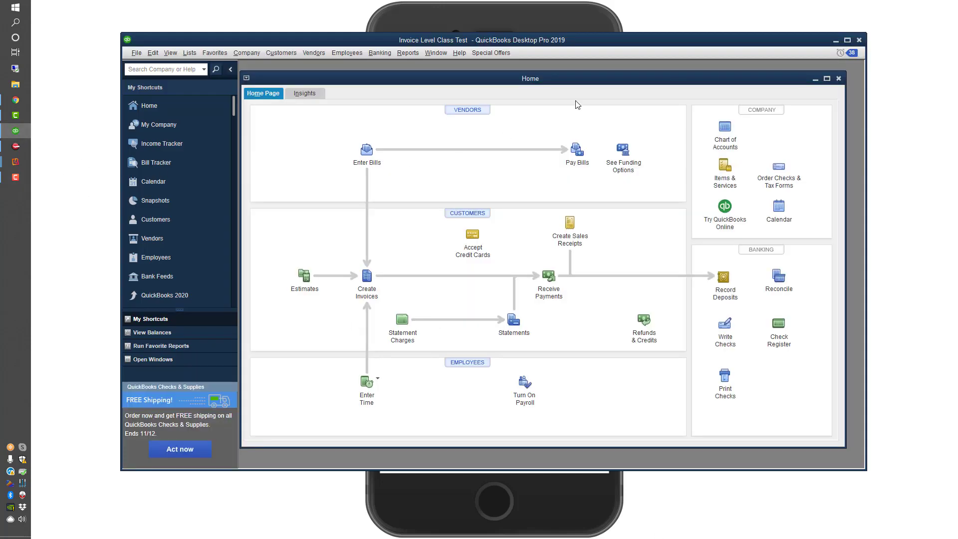
pyautogui.doubleClick(737, 48)
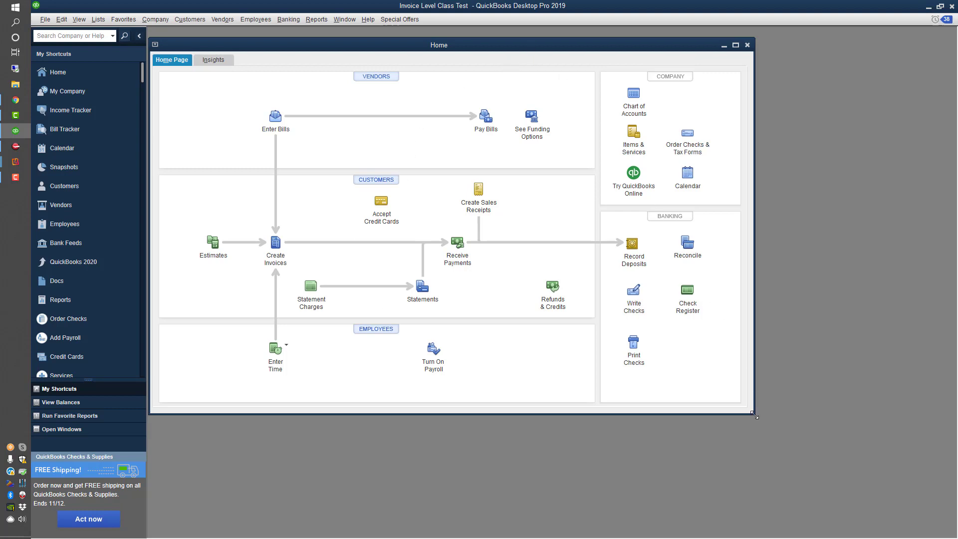
pyautogui.moveTo(754, 416); pyautogui.dragTo(870, 501)
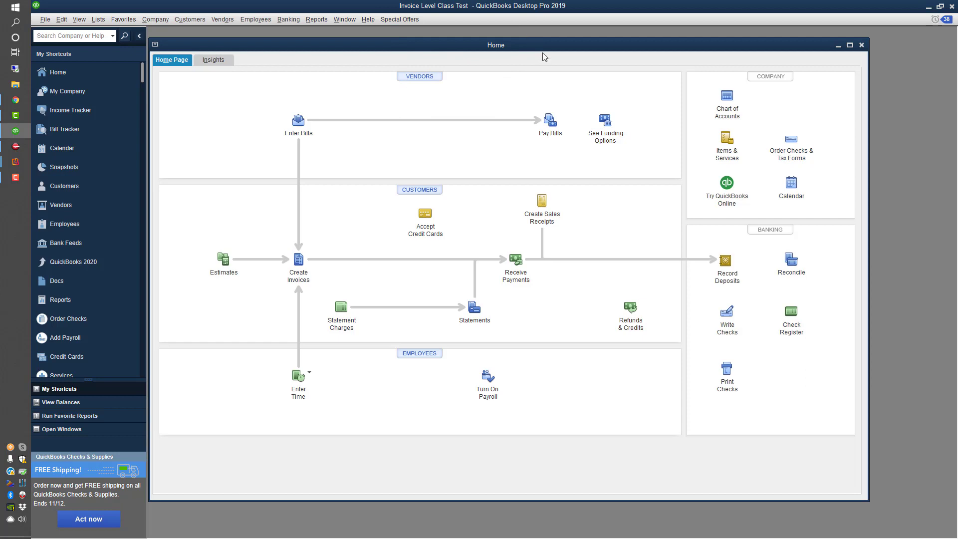
pyautogui.moveTo(544, 49); pyautogui.dragTo(550, 45)
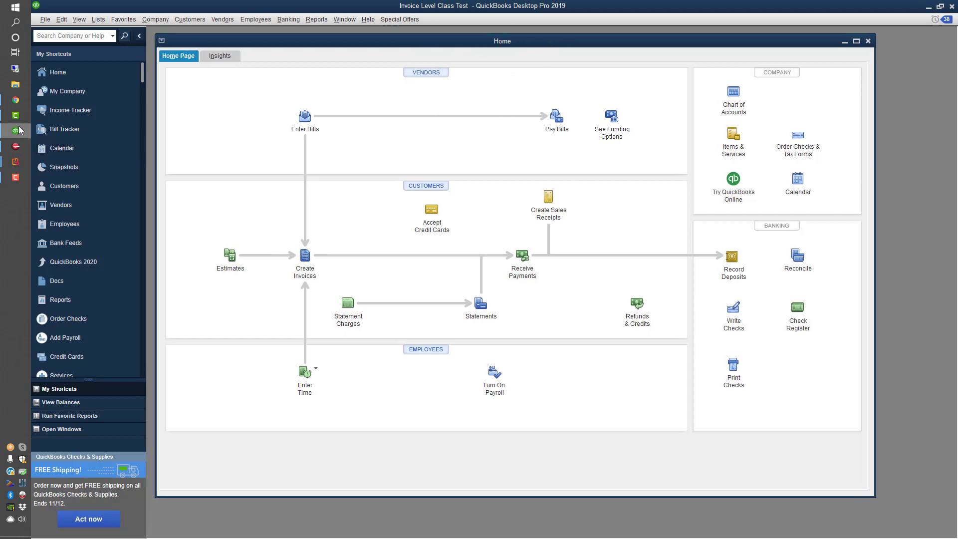
pyautogui.click(16, 99)
# Step: Find and approve ABC FORD's invoice I-001-00259, confirm it, then minimize the browser
pyautogui.click(635, 181)
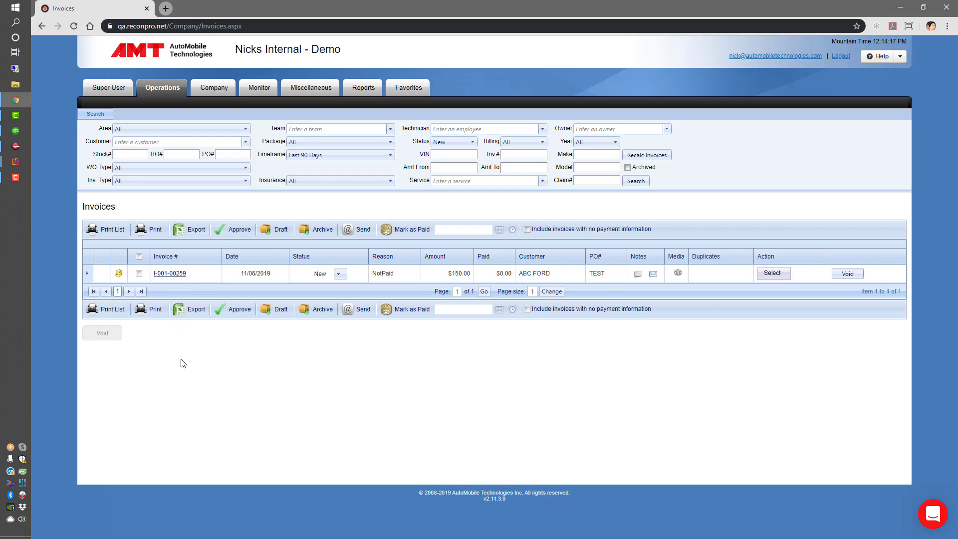
pyautogui.click(138, 273)
pyautogui.click(196, 230)
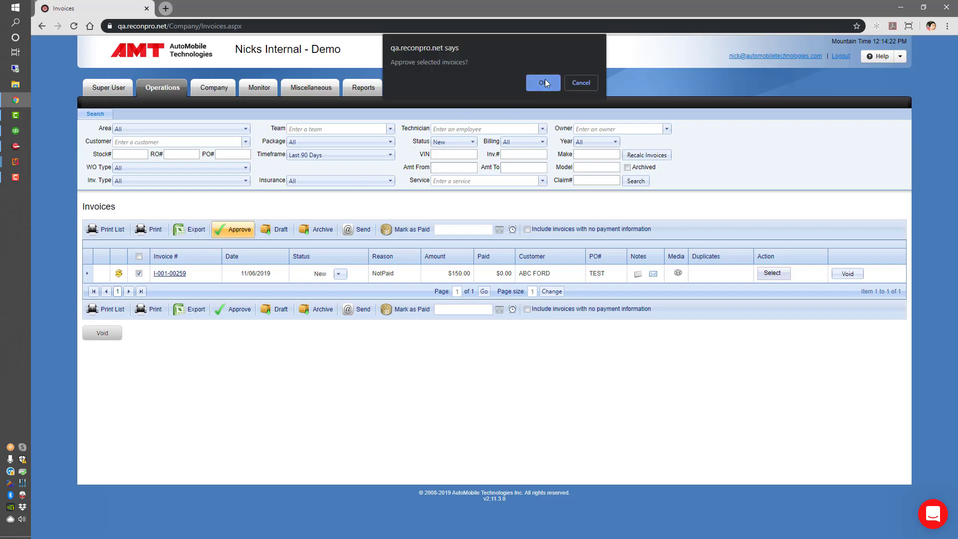
pyautogui.click(545, 79)
pyautogui.click(903, 6)
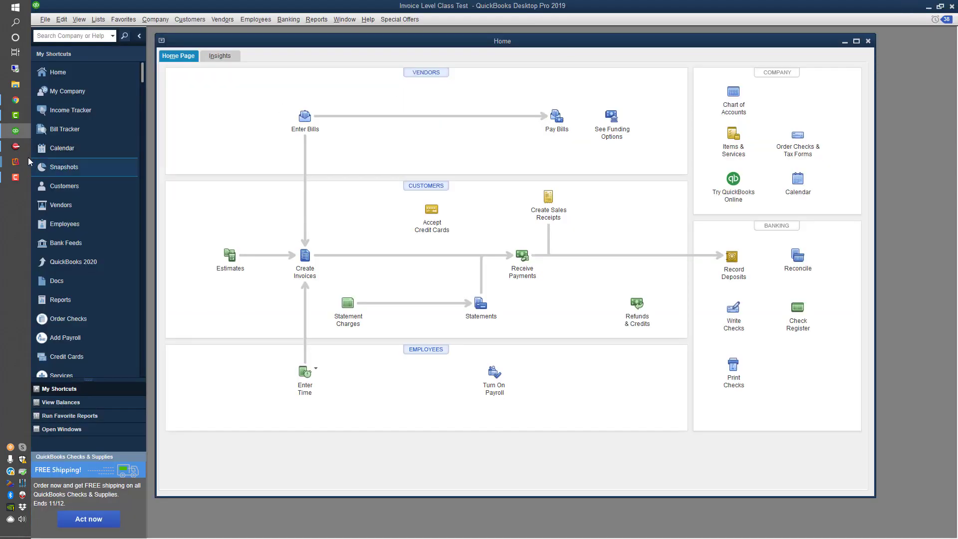
# Step: Export invoice I-001-00259 through the AMT ReconPro QuickBook Exporter, then close the exporter
pyautogui.click(16, 146)
pyautogui.click(673, 148)
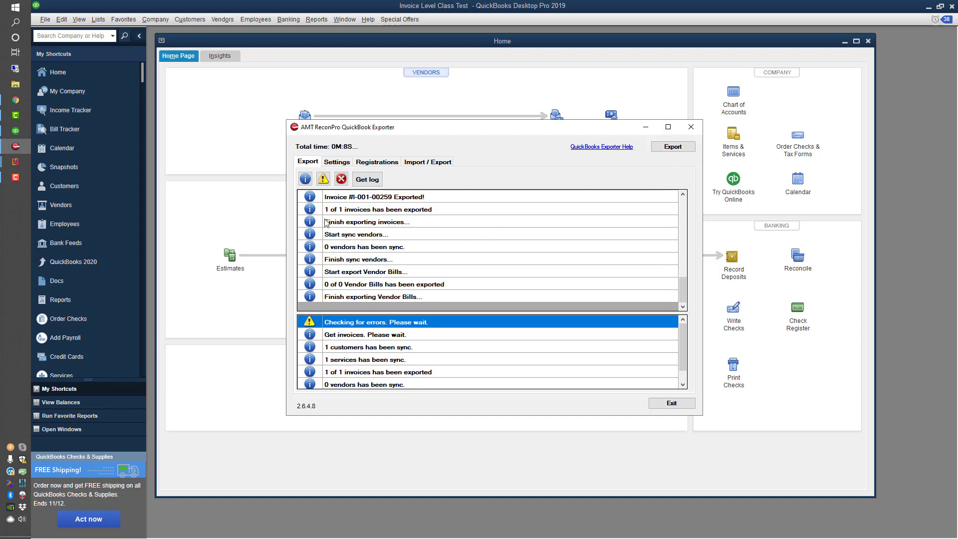
pyautogui.click(646, 126)
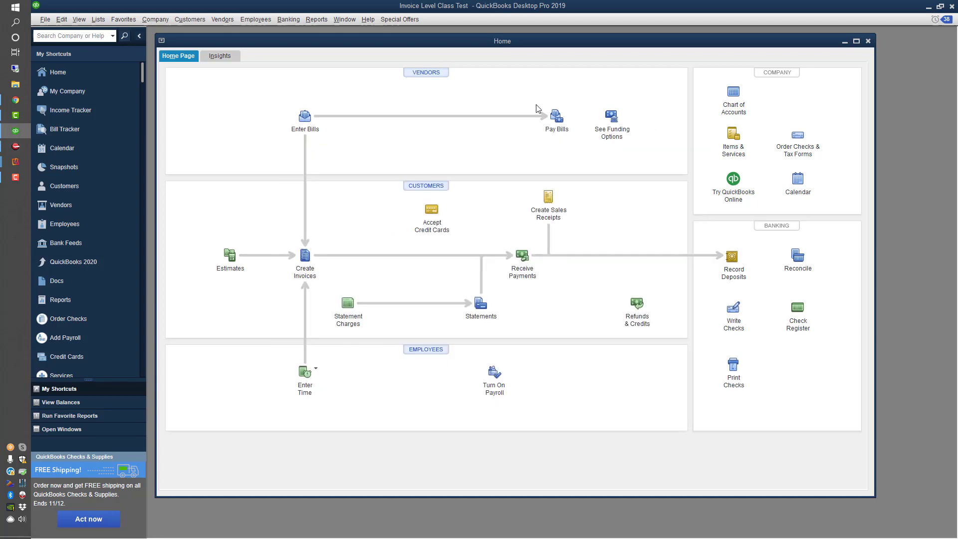
# Step: Open ABC FORD's invoice I-001-00259 ($150.00 Used Car Detail) from the Customer Center and enlarge it
pyautogui.click(190, 20)
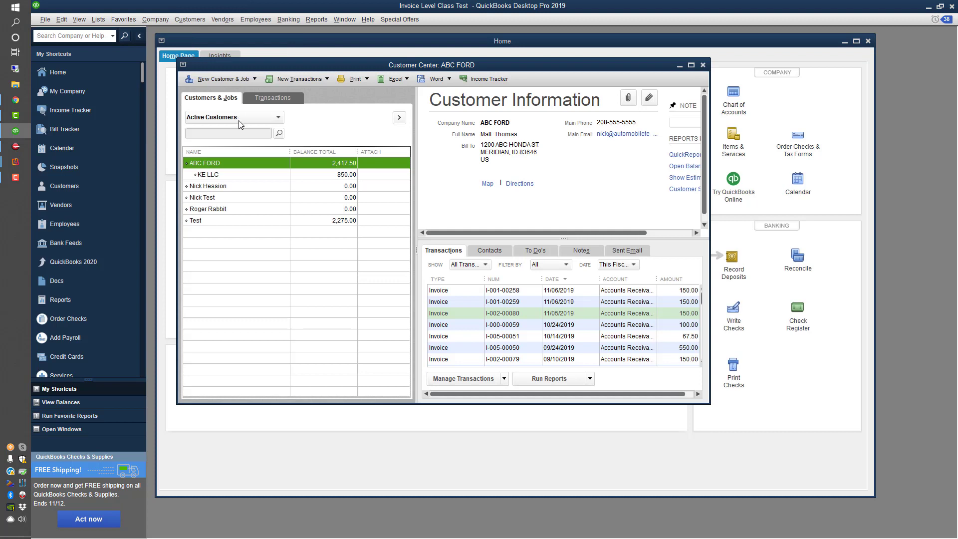
pyautogui.click(517, 290)
pyautogui.doubleClick(509, 302)
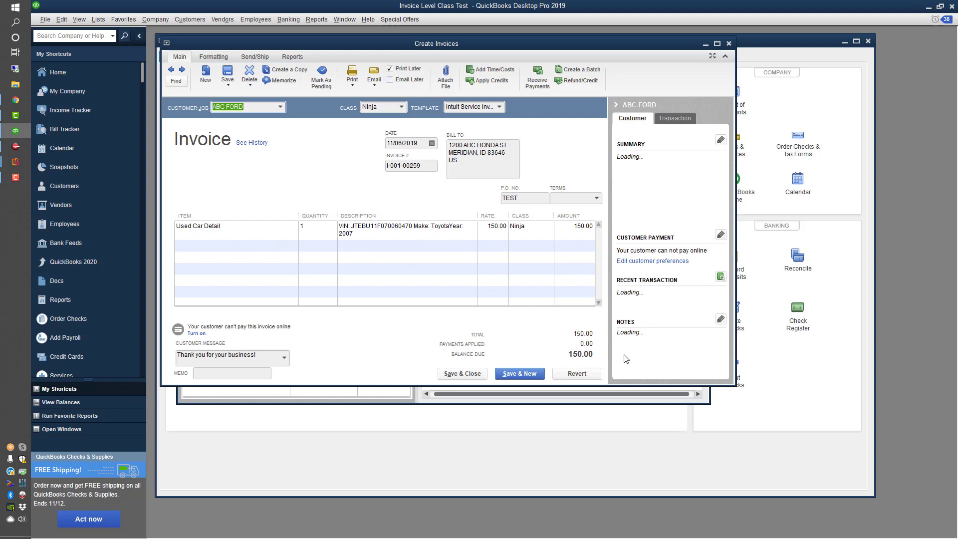
pyautogui.moveTo(733, 386); pyautogui.dragTo(860, 445)
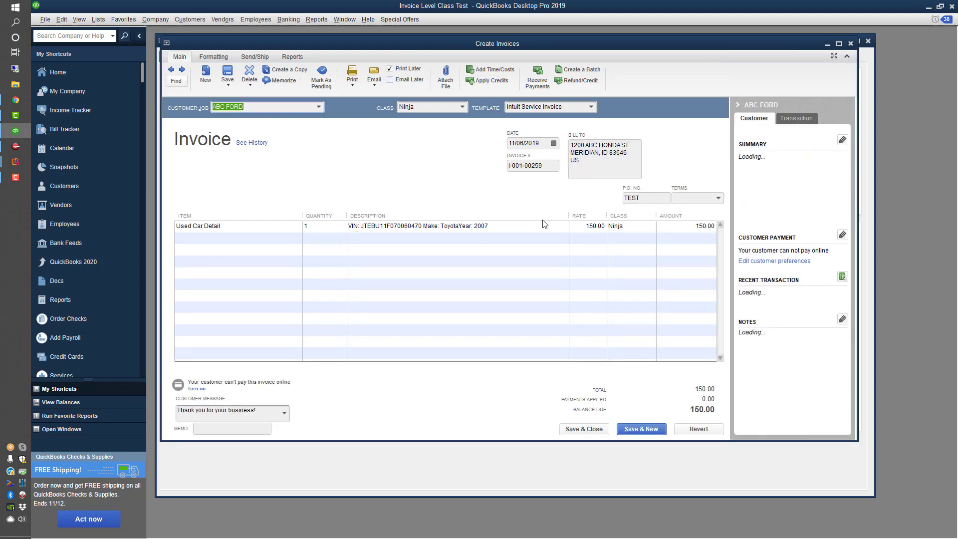